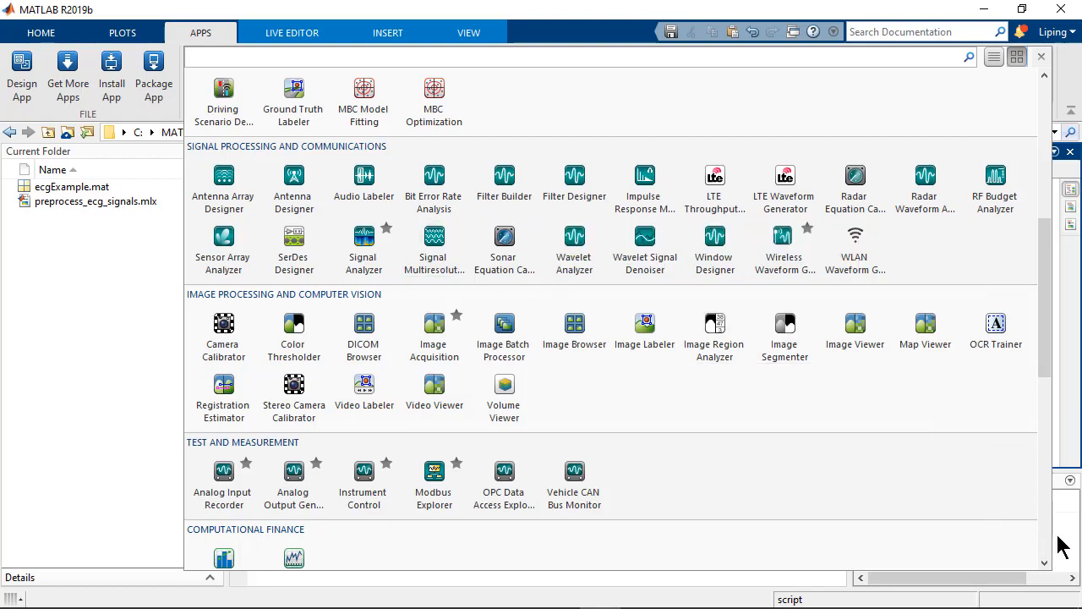
Step: Run the code in the preprocess_ecg_signals live script that loads ecgExample and plots the ECG signal
{"action": "left_click", "coordinate": [1061, 545]}
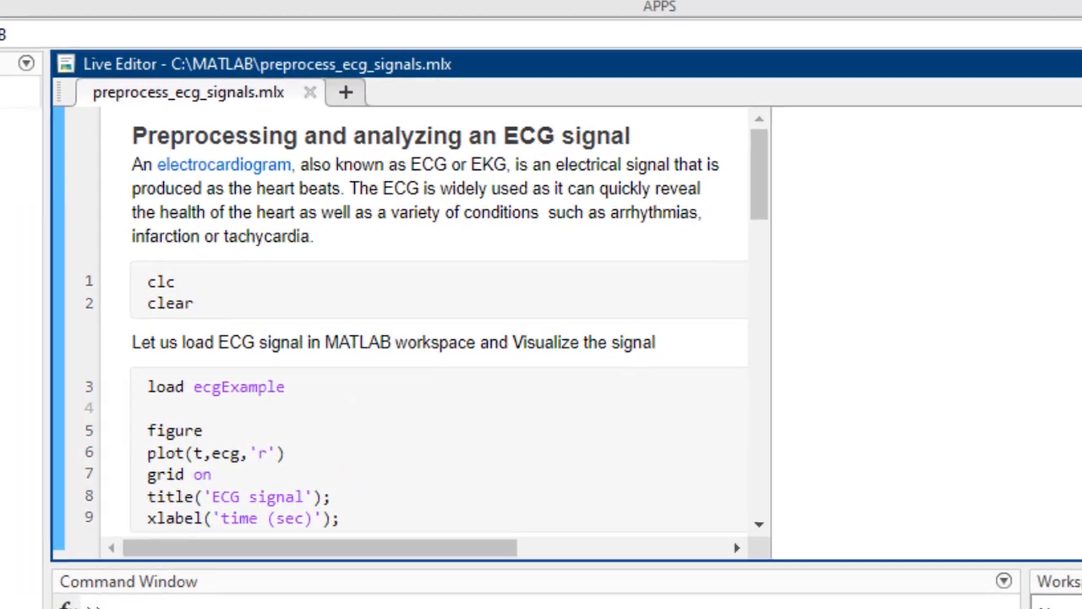
{"action": "key", "text": "F5"}
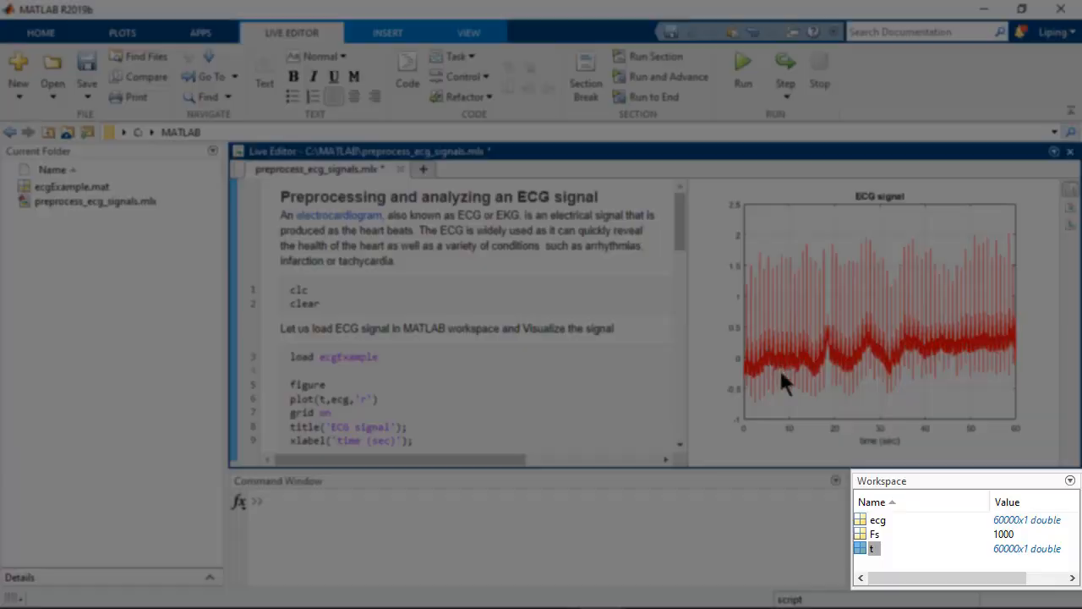
Step: Examine the ecg, Fs and t variables loaded in the workspace
{"action": "left_click", "coordinate": [882, 521]}
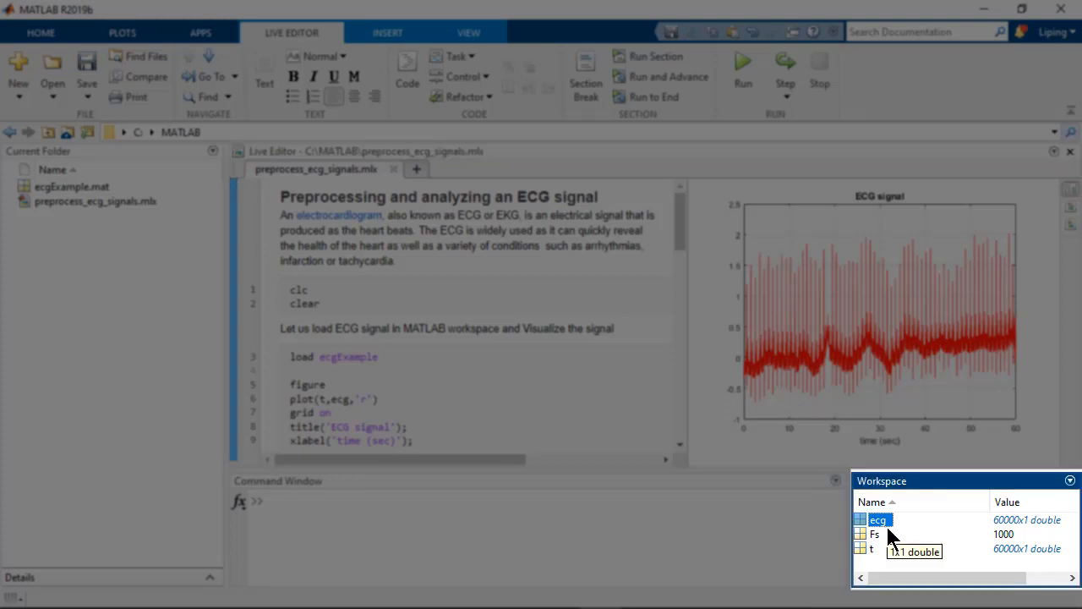
{"action": "left_click", "coordinate": [885, 535]}
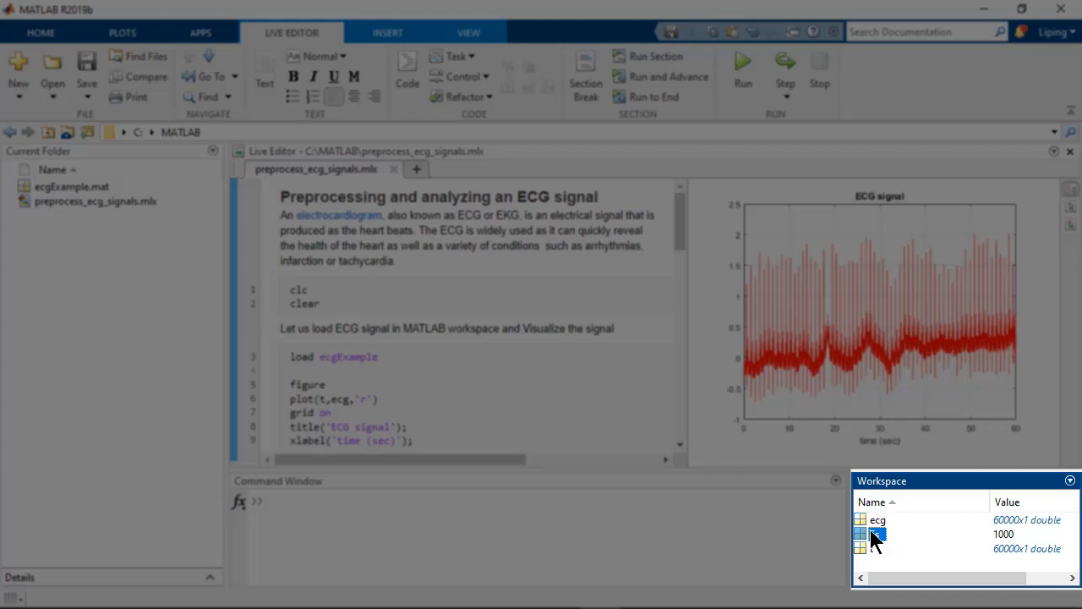
{"action": "left_click", "coordinate": [880, 548]}
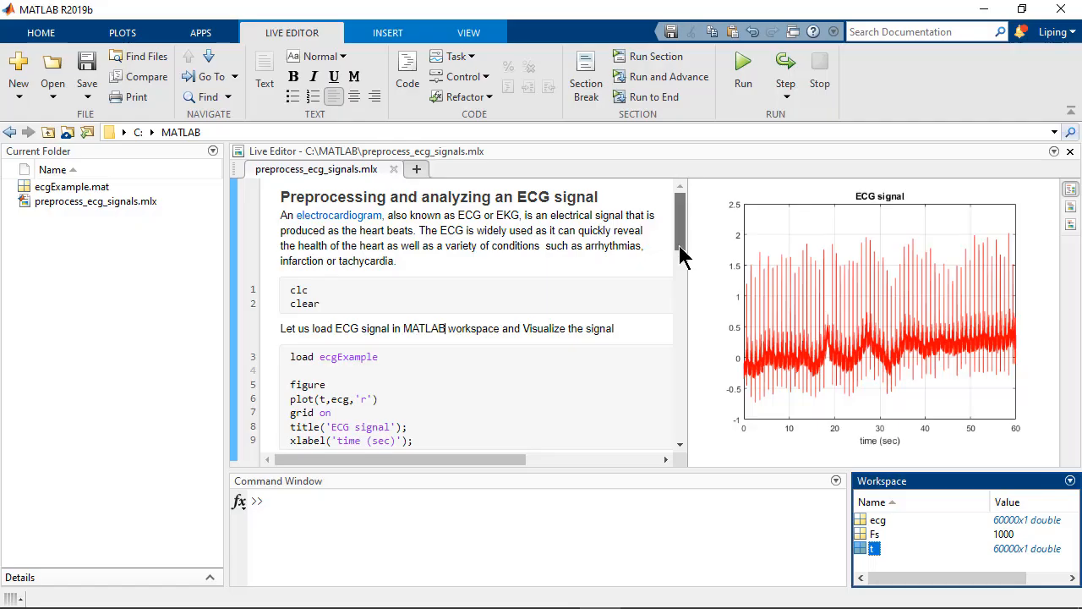
Step: Launch the Signal Analyzer app and plot the ecg workspace variable in its display
{"action": "left_click_drag", "start_coordinate": [680, 250], "coordinate": [679, 269]}
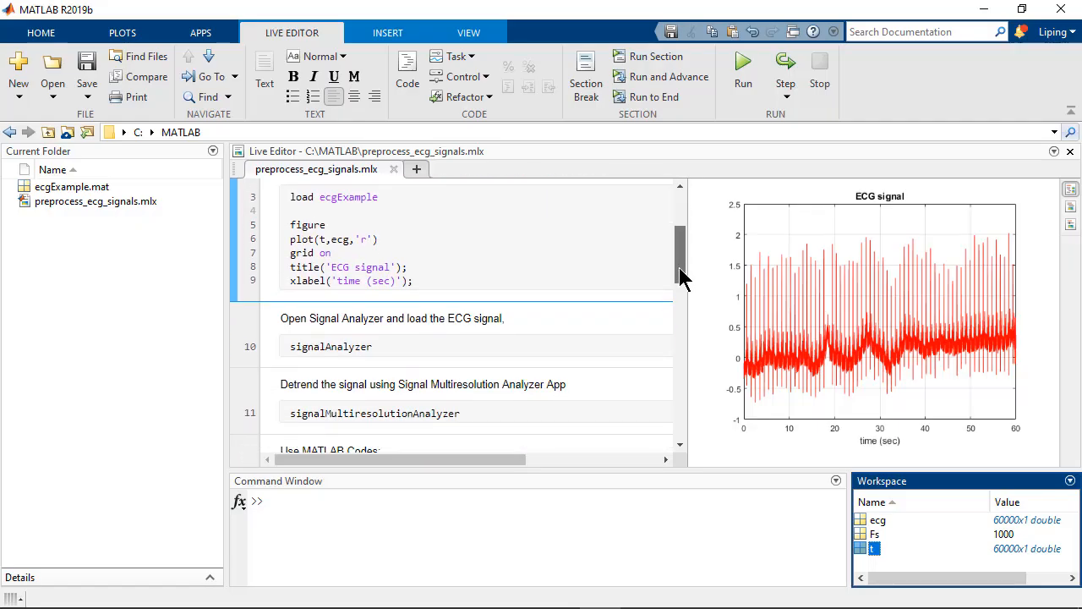
{"action": "left_click", "coordinate": [515, 300]}
{"action": "left_click", "coordinate": [351, 343]}
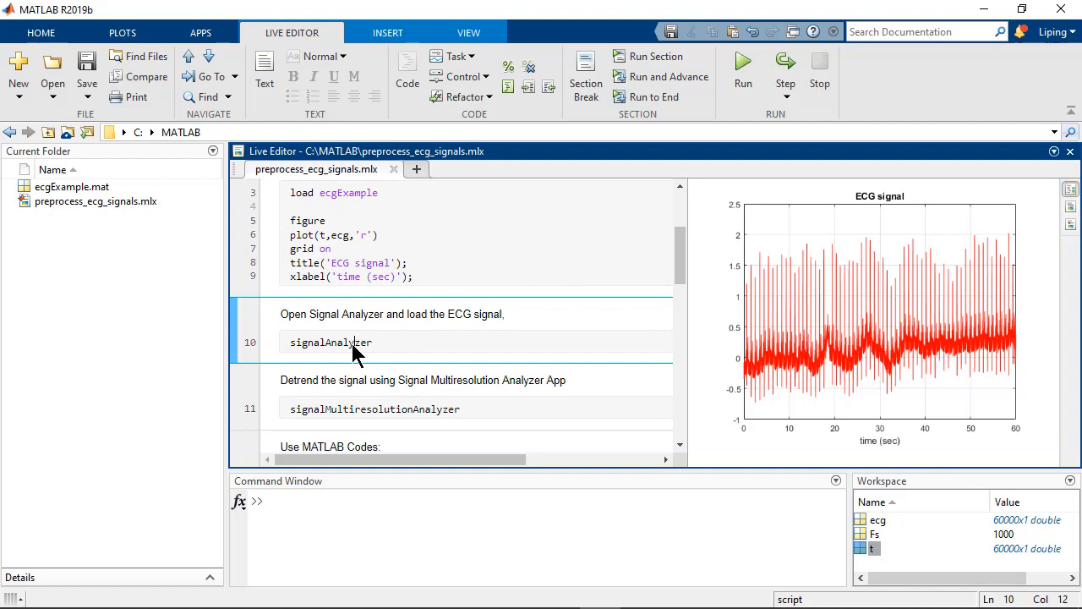
{"action": "left_click", "coordinate": [207, 38]}
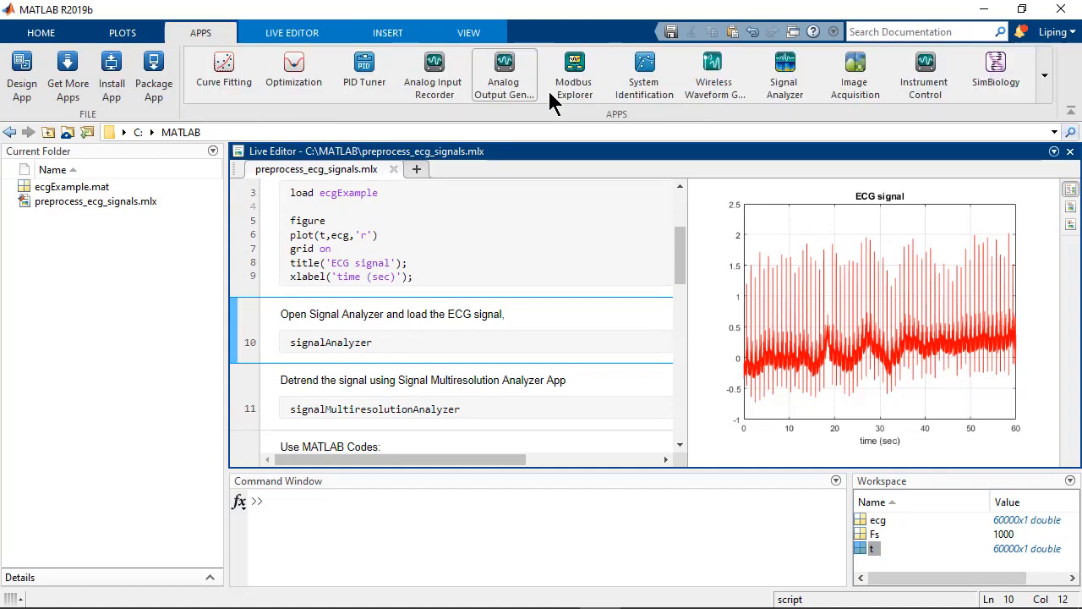
{"action": "left_click", "coordinate": [784, 84]}
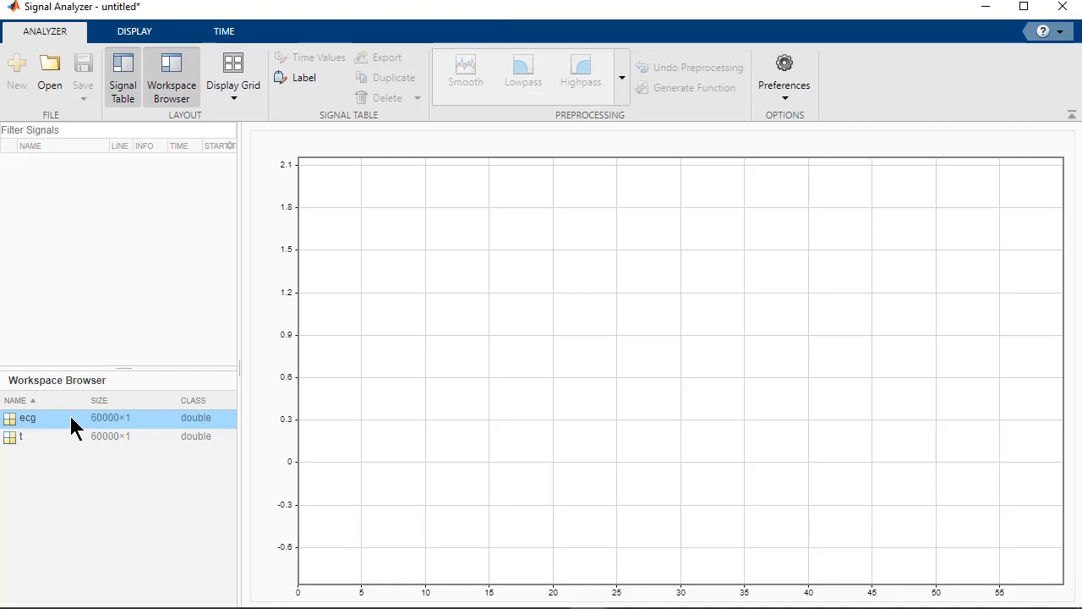
{"action": "left_click_drag", "start_coordinate": [74, 426], "coordinate": [476, 391]}
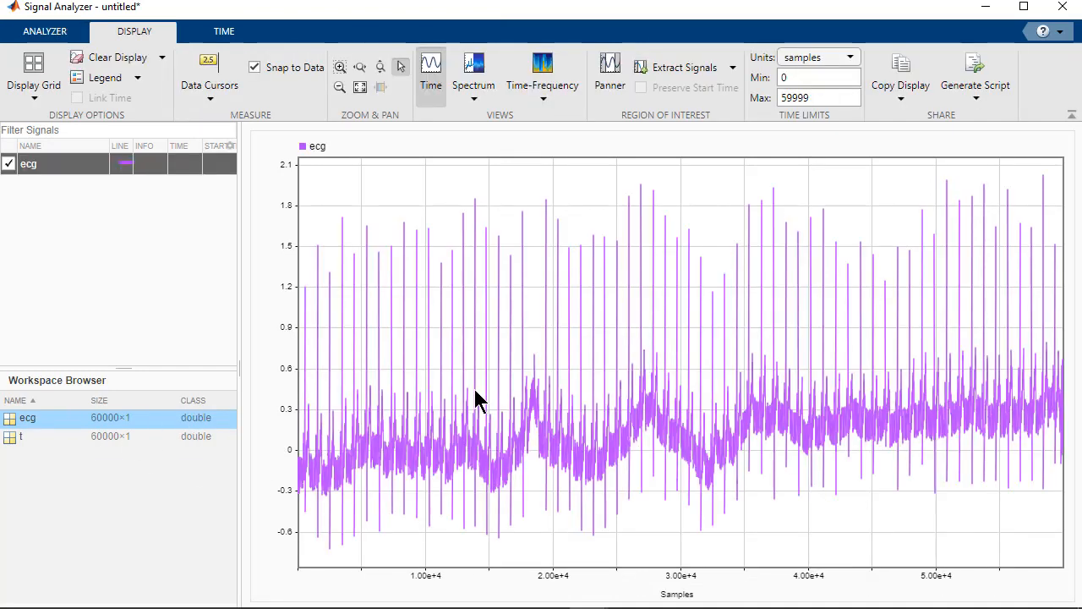
Step: Set the ecg signal's time specification to Time Values using the vector t, and add the spectrum view to the display
{"action": "right_click", "coordinate": [92, 162]}
{"action": "left_click", "coordinate": [108, 167]}
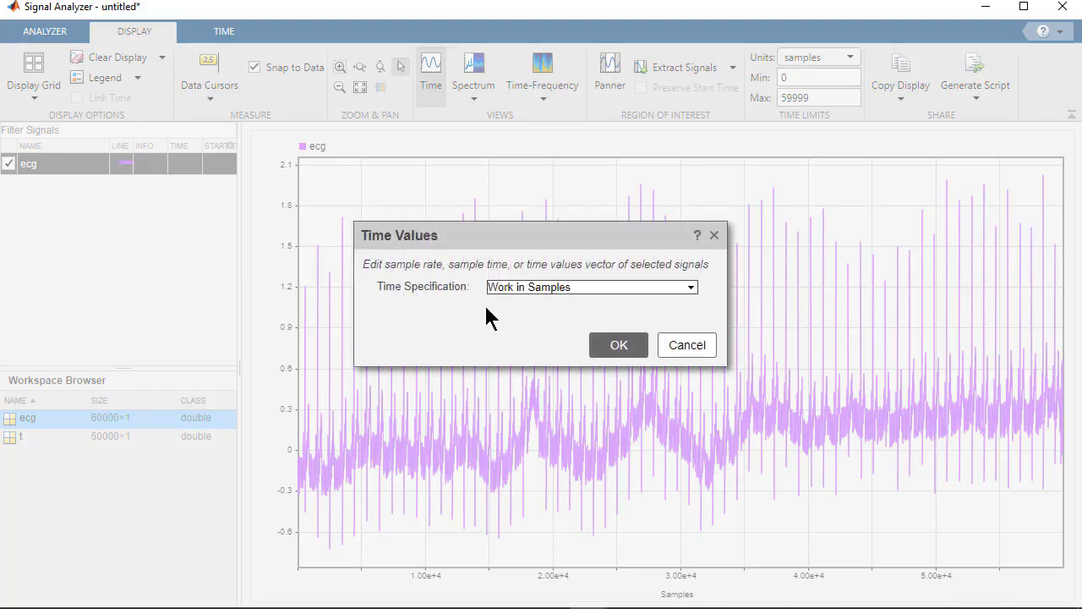
{"action": "left_click", "coordinate": [530, 288]}
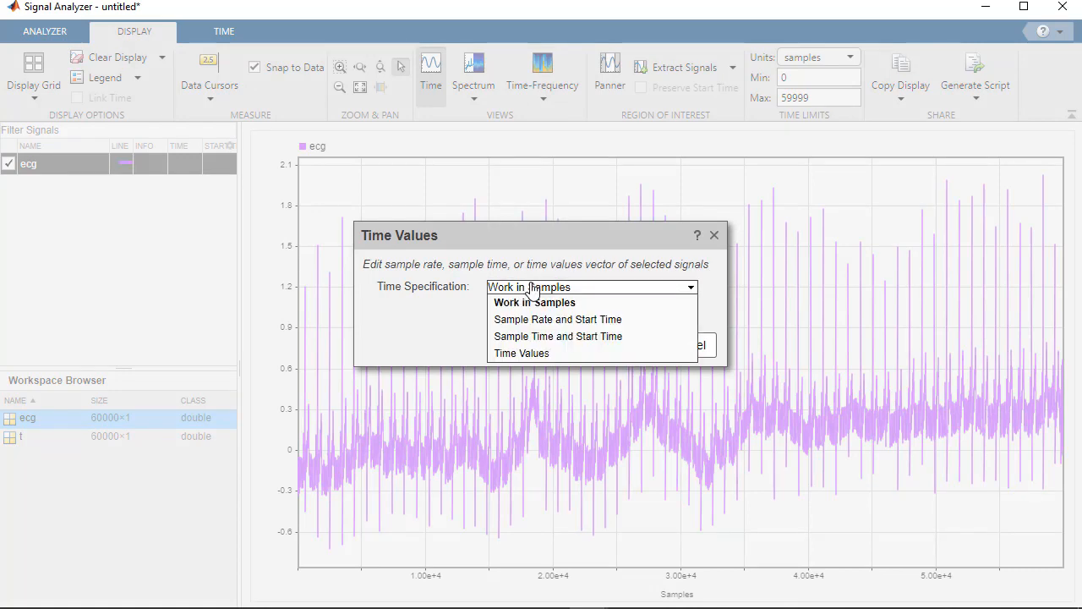
{"action": "left_click", "coordinate": [544, 352]}
{"action": "left_click", "coordinate": [519, 329]}
{"action": "type", "text": "t"}
{"action": "left_click", "coordinate": [615, 385]}
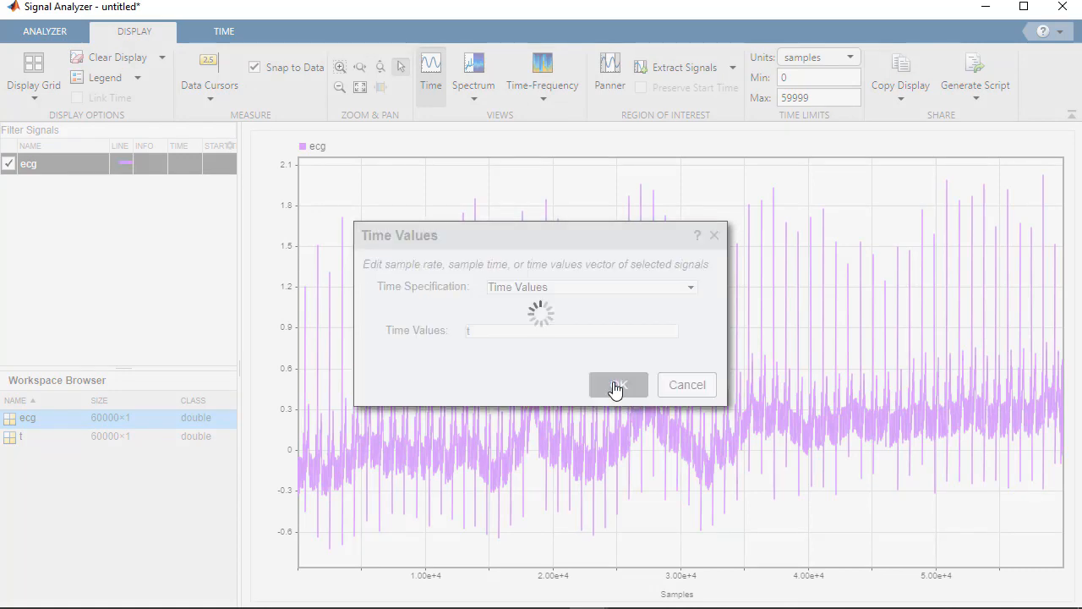
{"action": "left_click", "coordinate": [474, 68]}
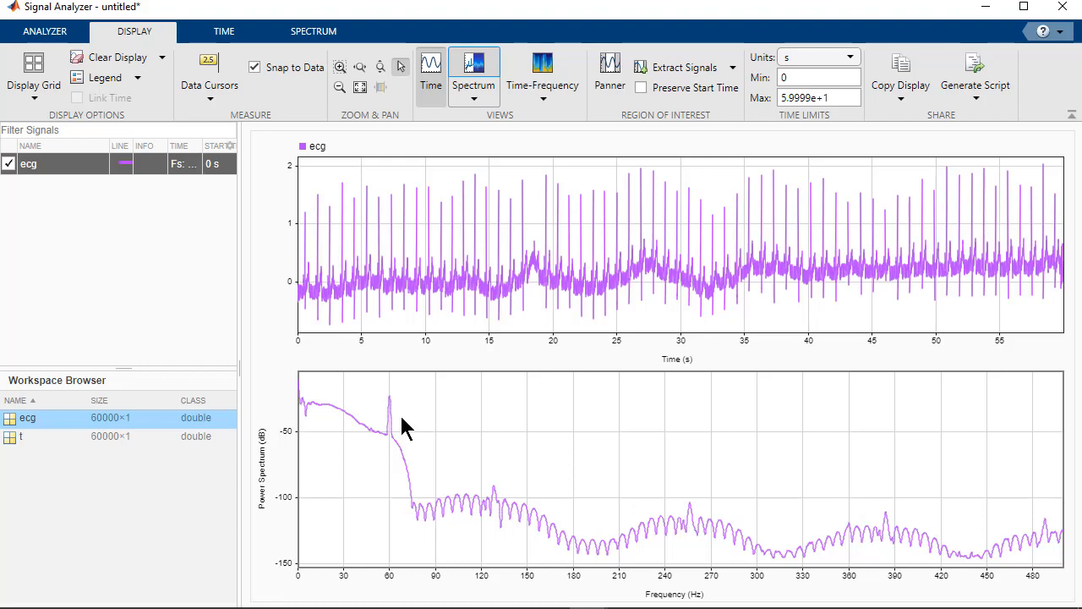
Step: Configure a bandstop filter with passband frequencies of 59 Hz lower and 61 Hz upper, cancelling the overwrite of the original ecg signal
{"action": "left_click", "coordinate": [46, 34]}
{"action": "left_click", "coordinate": [617, 95]}
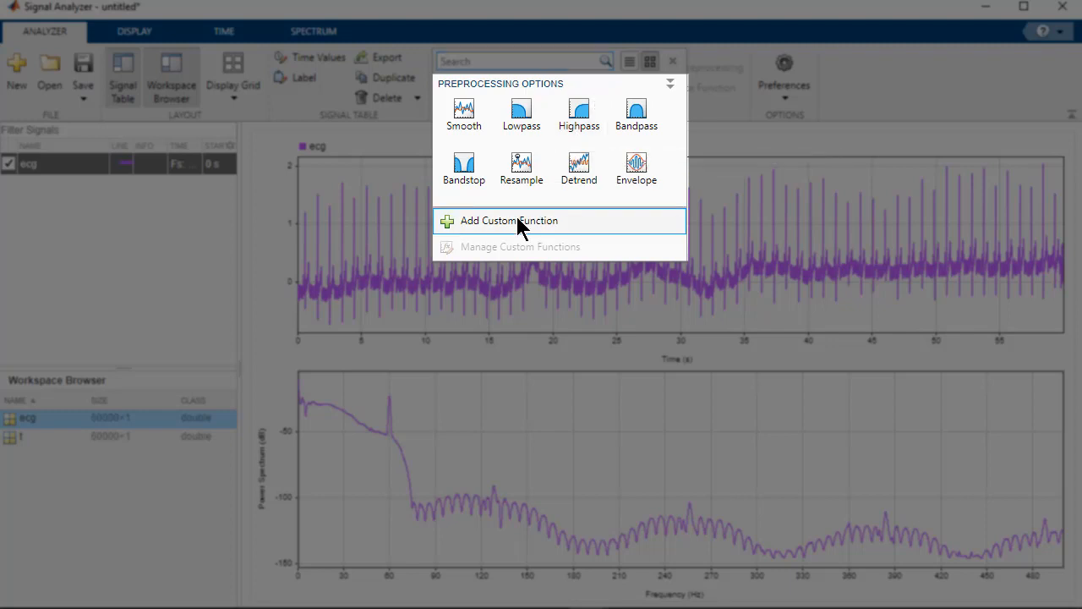
{"action": "left_click", "coordinate": [463, 169]}
{"action": "left_click", "coordinate": [321, 58]}
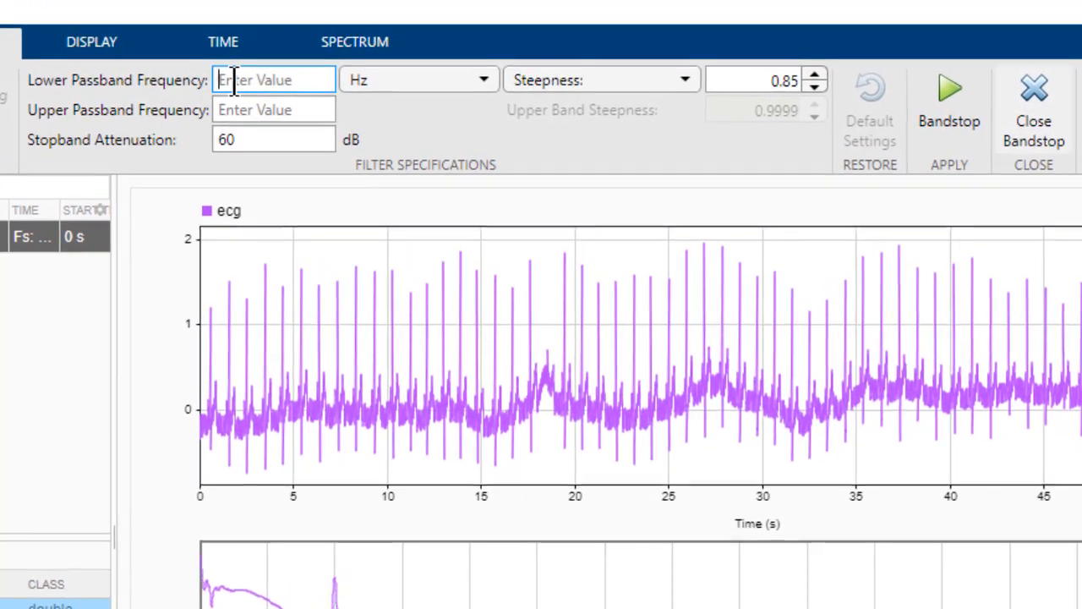
{"action": "type", "text": "59"}
{"action": "left_click", "coordinate": [242, 109]}
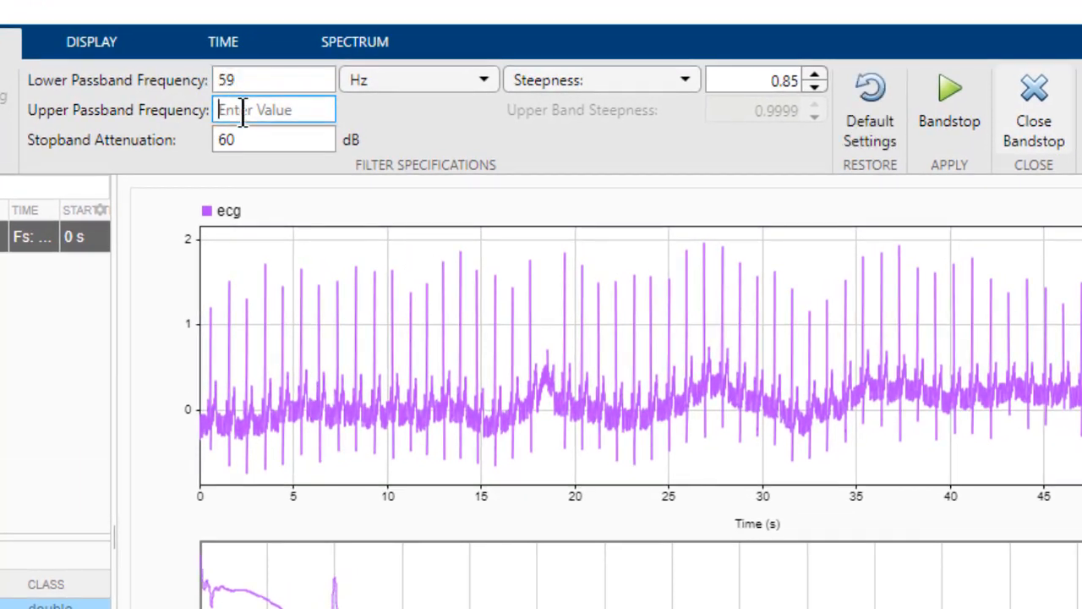
{"action": "type", "text": "61"}
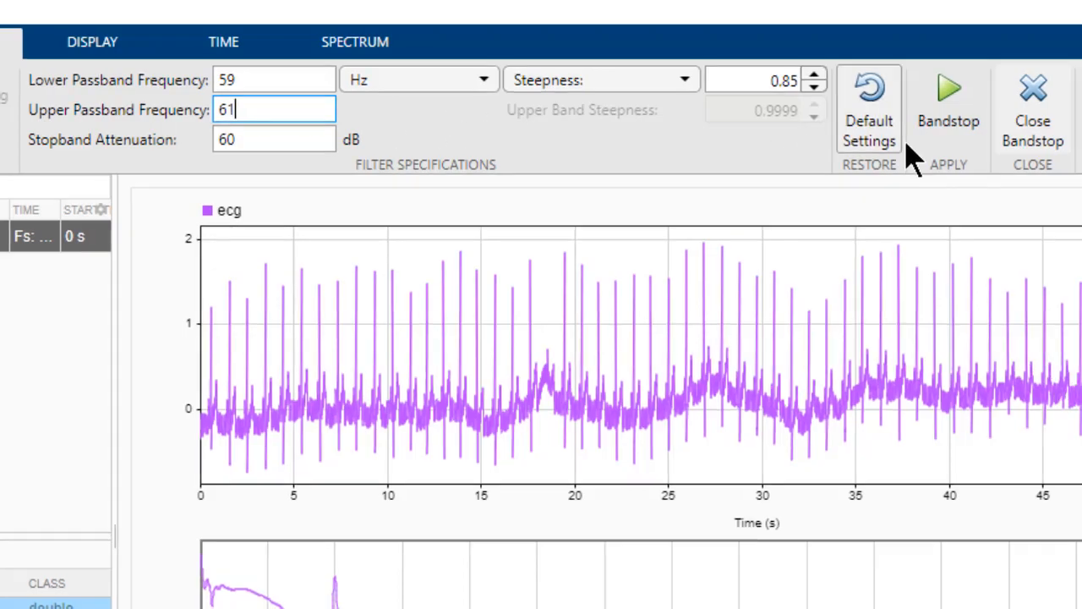
{"action": "left_click", "coordinate": [943, 114]}
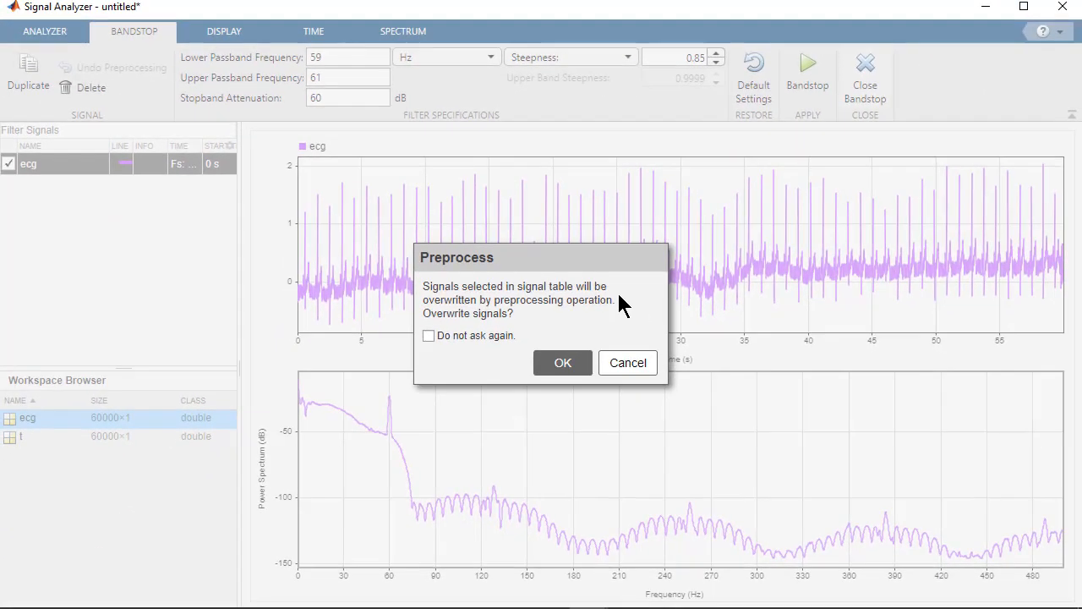
{"action": "left_click", "coordinate": [635, 364]}
Step: Duplicate the ecg signal and rename the copy ecg_filtered
{"action": "right_click", "coordinate": [65, 159]}
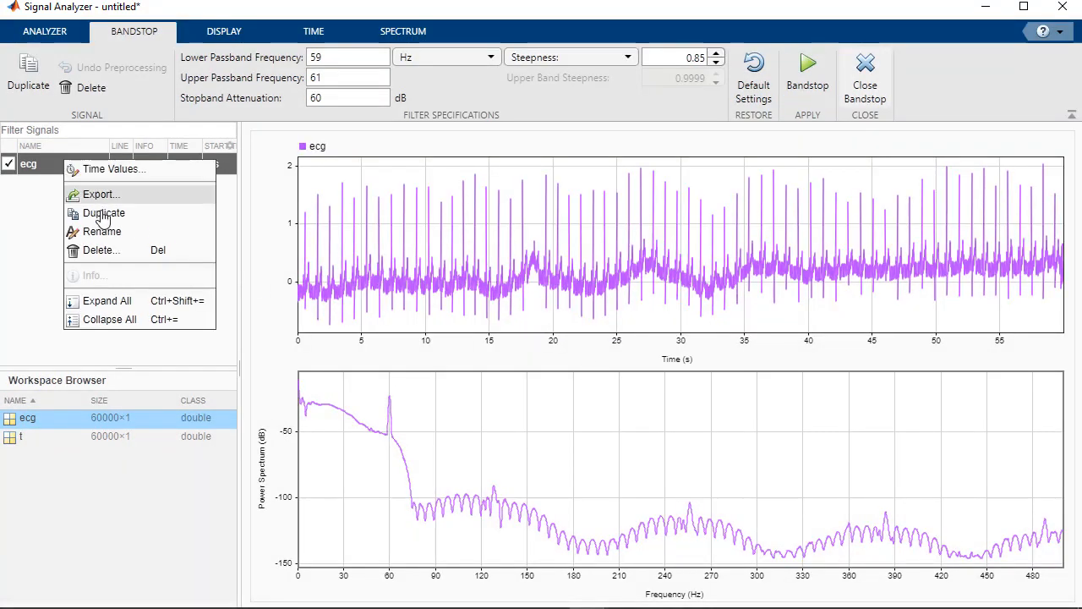
{"action": "left_click", "coordinate": [106, 215]}
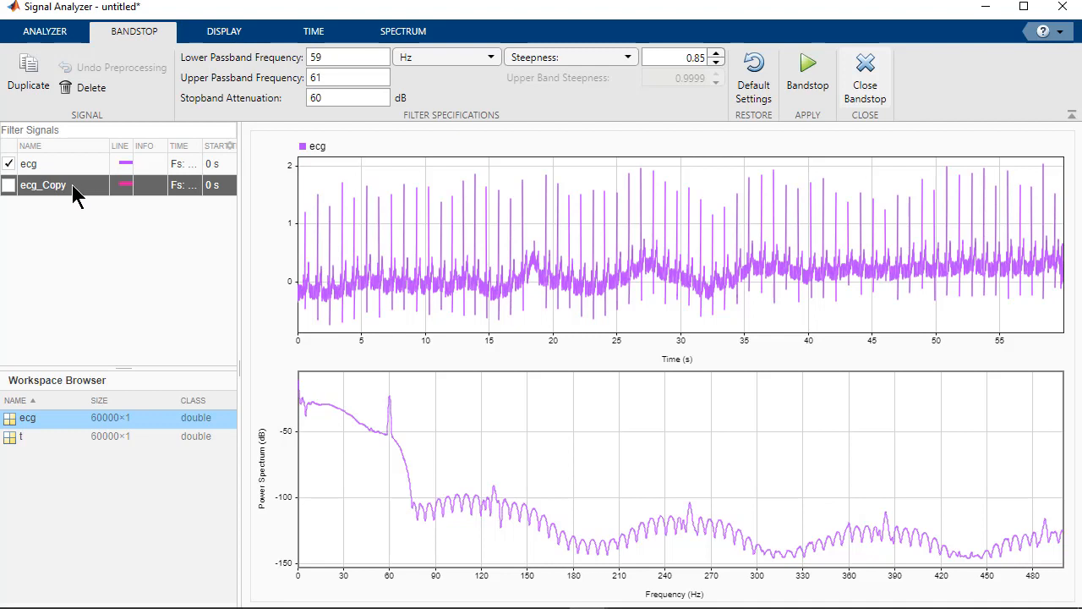
{"action": "right_click", "coordinate": [72, 184]}
{"action": "left_click", "coordinate": [105, 255]}
{"action": "type", "text": "ecg_filtered"}
{"action": "key", "text": "Return"}
Step: Split the display into two side-by-side plots and show ecg_filtered with its spectrum in the empty one
{"action": "left_click", "coordinate": [236, 33]}
{"action": "left_click", "coordinate": [49, 83]}
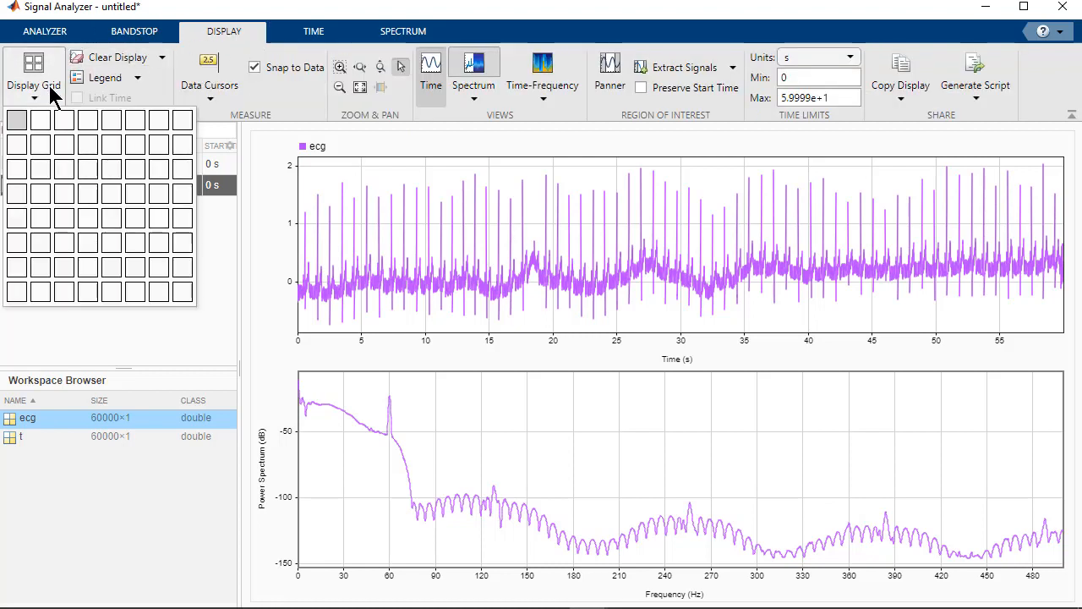
{"action": "left_click", "coordinate": [41, 120]}
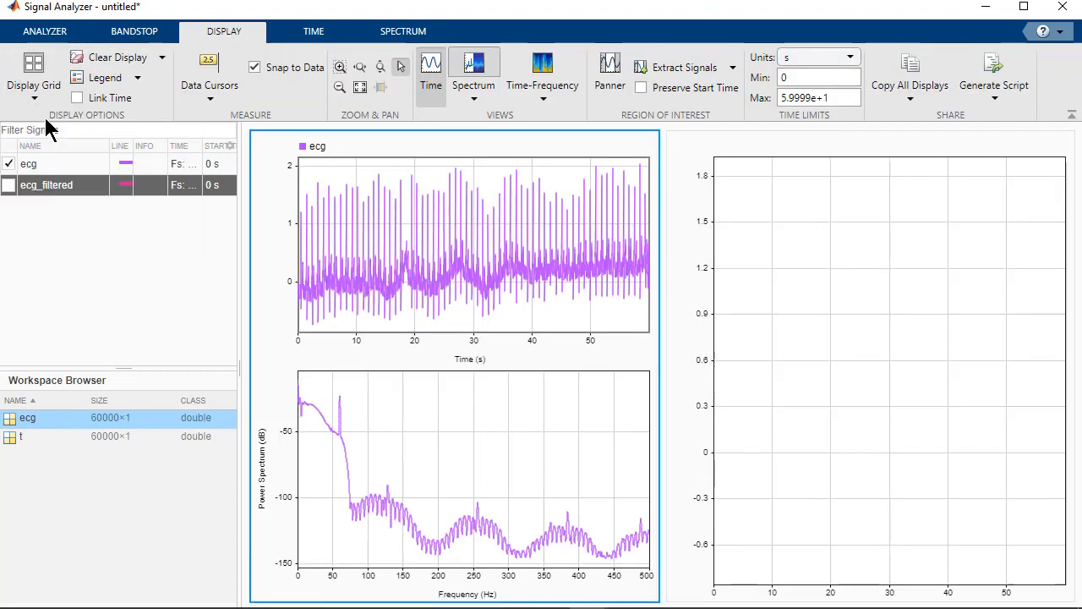
{"action": "left_click", "coordinate": [791, 342]}
{"action": "left_click", "coordinate": [9, 184]}
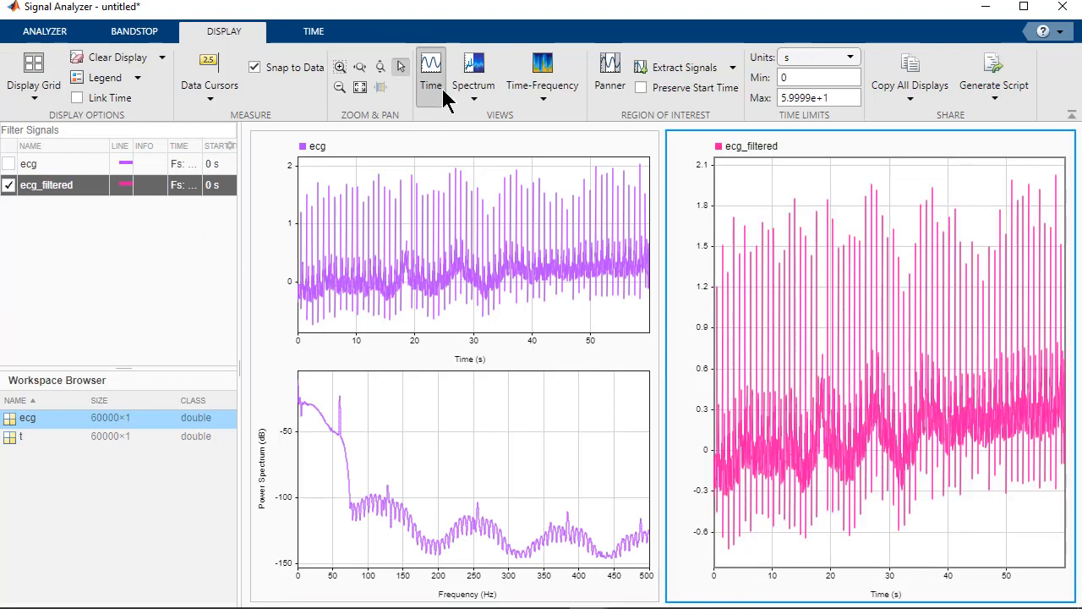
{"action": "left_click", "coordinate": [474, 72]}
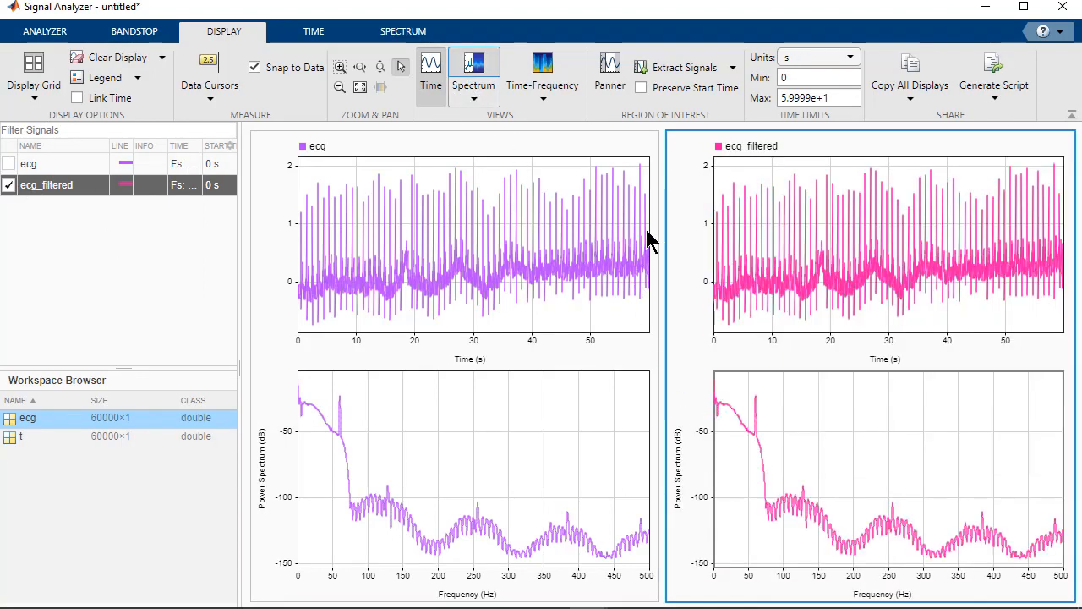
Step: Apply the 59–61 Hz bandstop filter to ecg_filtered, accepting the signal overwrite
{"action": "left_click", "coordinate": [127, 32]}
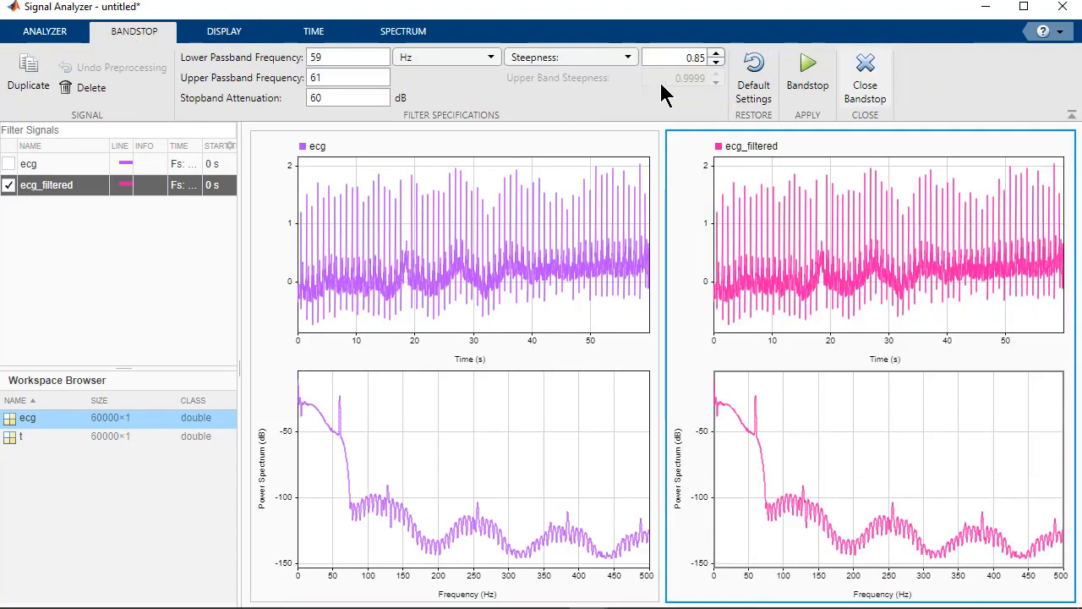
{"action": "left_click", "coordinate": [805, 84]}
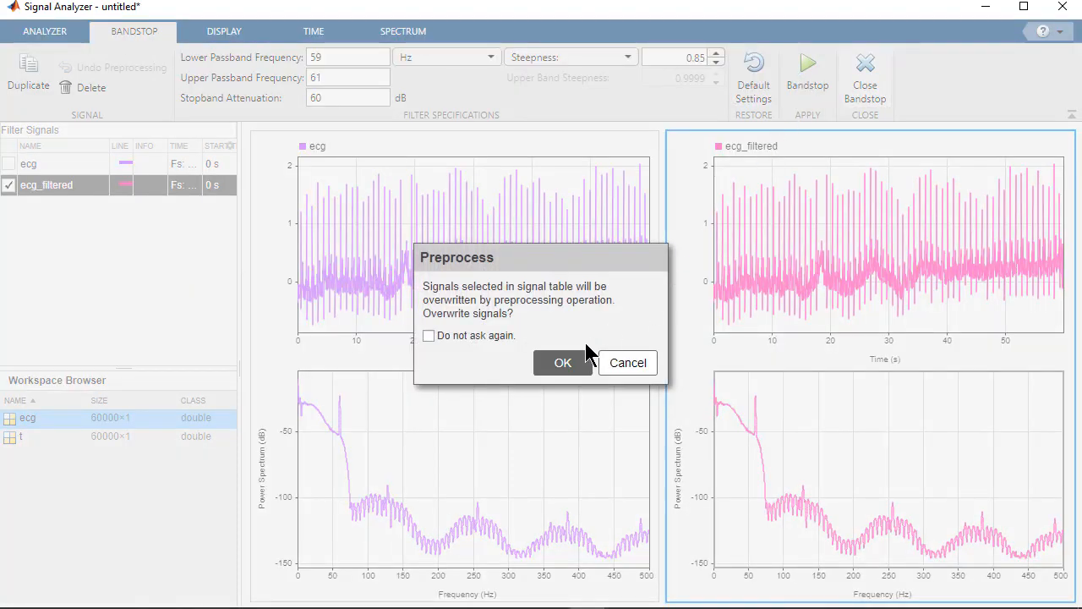
{"action": "left_click", "coordinate": [583, 363]}
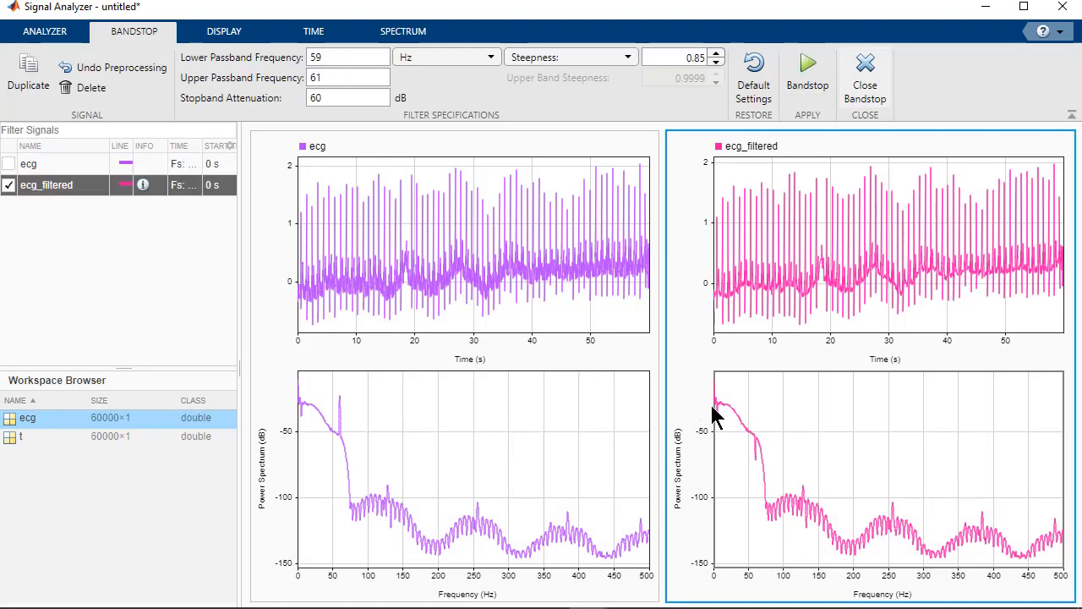
Step: Detrend the ecg_filtered signal with the Linear method, accepting the signal overwrite
{"action": "left_click", "coordinate": [59, 32]}
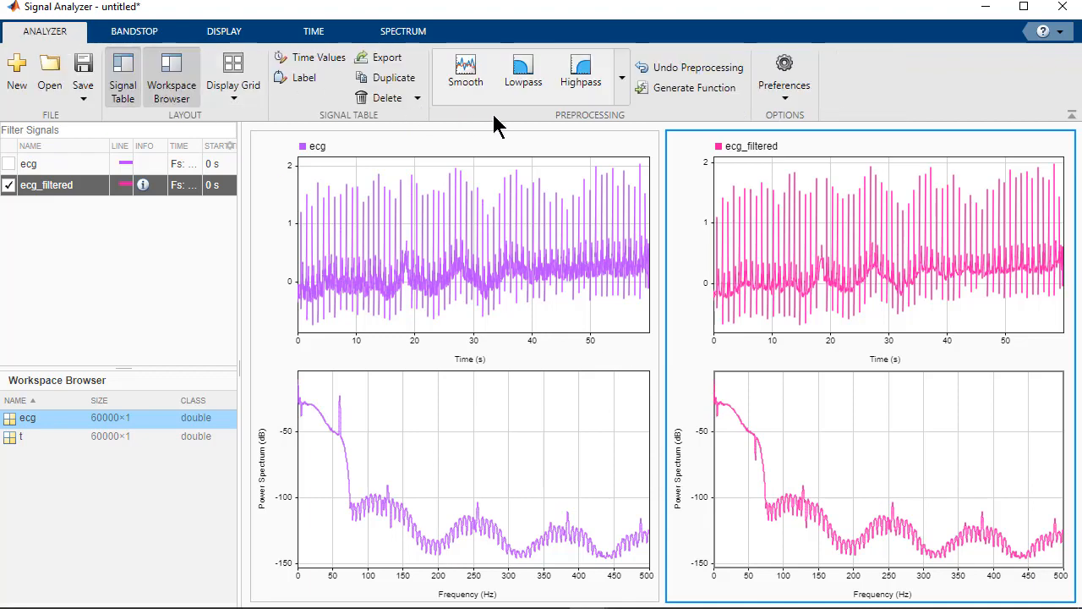
{"action": "left_click", "coordinate": [620, 100]}
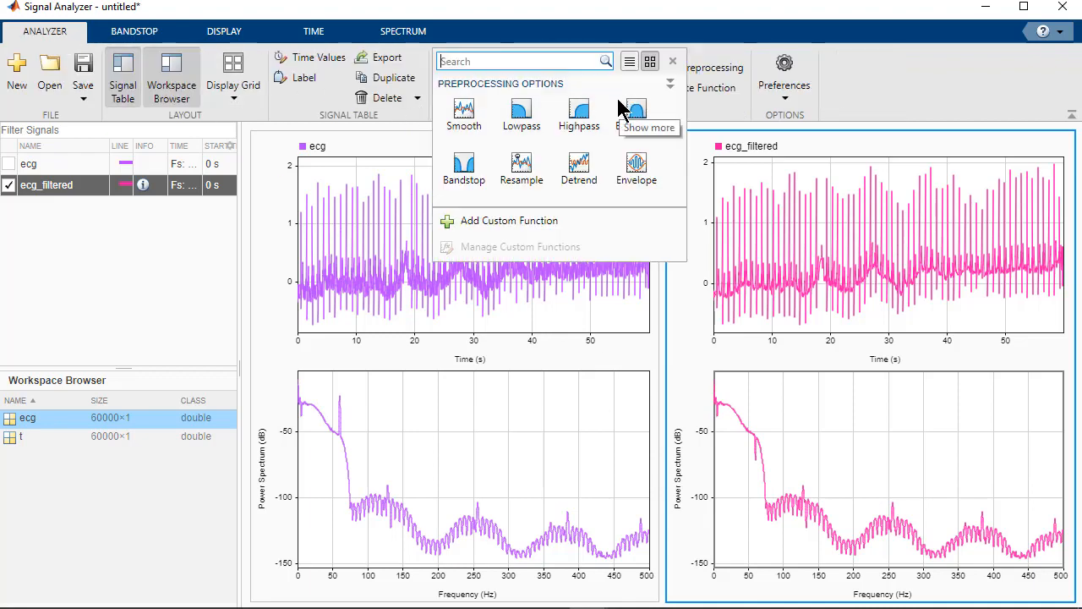
{"action": "left_click", "coordinate": [579, 165]}
{"action": "left_click", "coordinate": [575, 76]}
{"action": "left_click", "coordinate": [572, 365]}
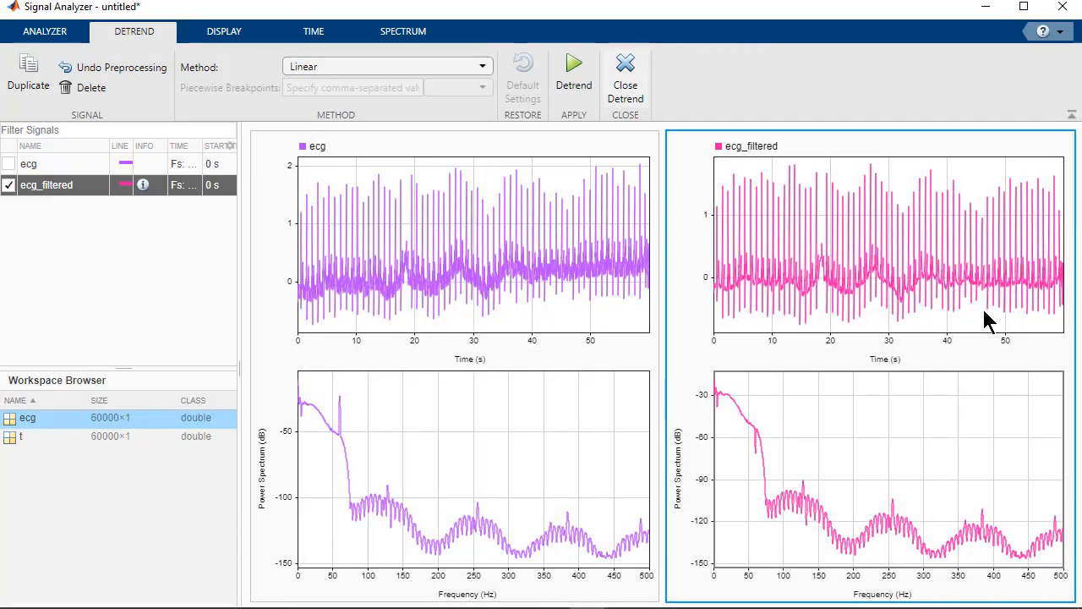
Step: Export the ecg_filtered signal to the MATLAB workspace
{"action": "right_click", "coordinate": [62, 183]}
{"action": "left_click", "coordinate": [91, 215]}
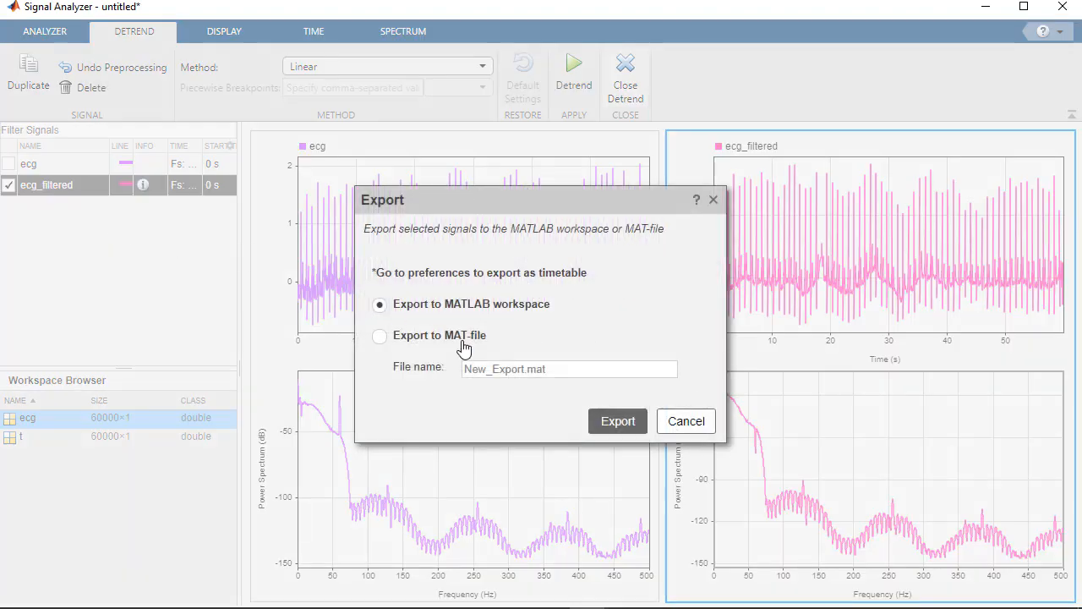
{"action": "left_click", "coordinate": [628, 426]}
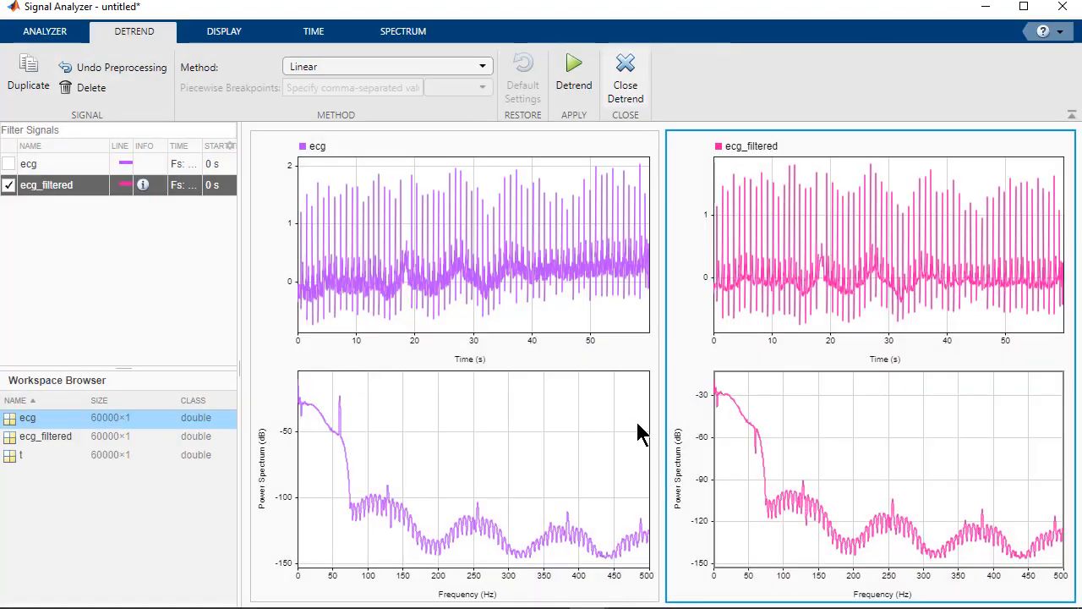